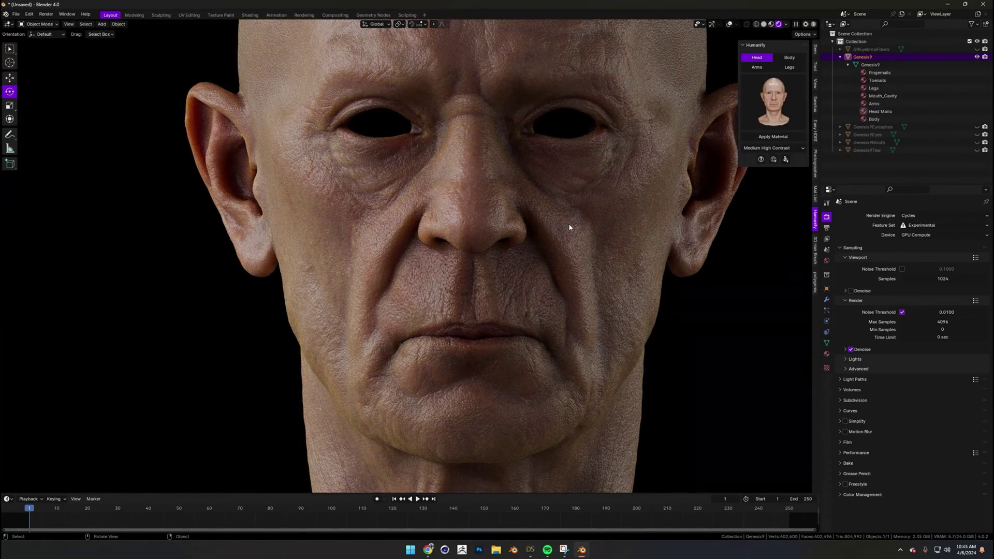
Step: Switch the environment lighting to the Bathroom HDRI in the Easy HDRI panel
left_click(800, 121)
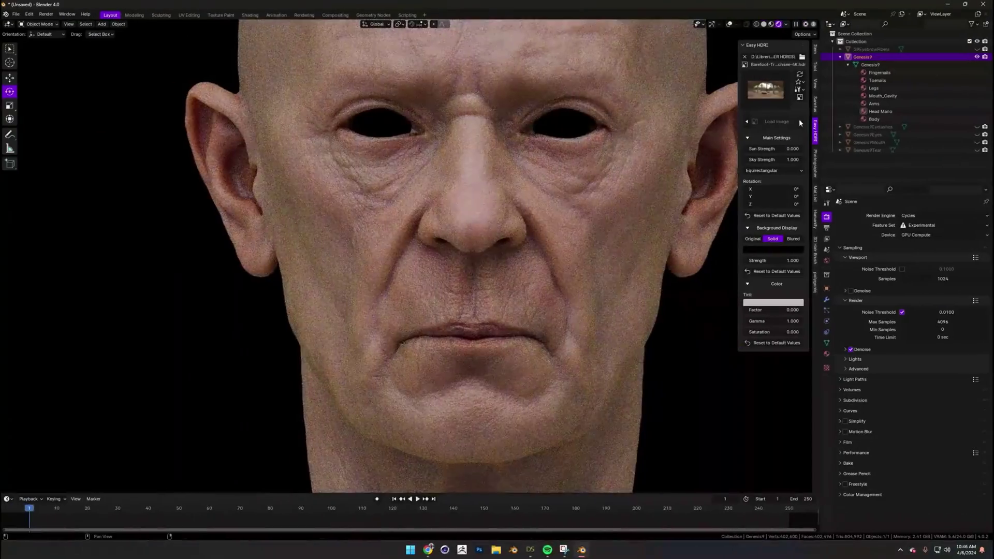
left_click(800, 121)
scroll(409, 262, "down", 3)
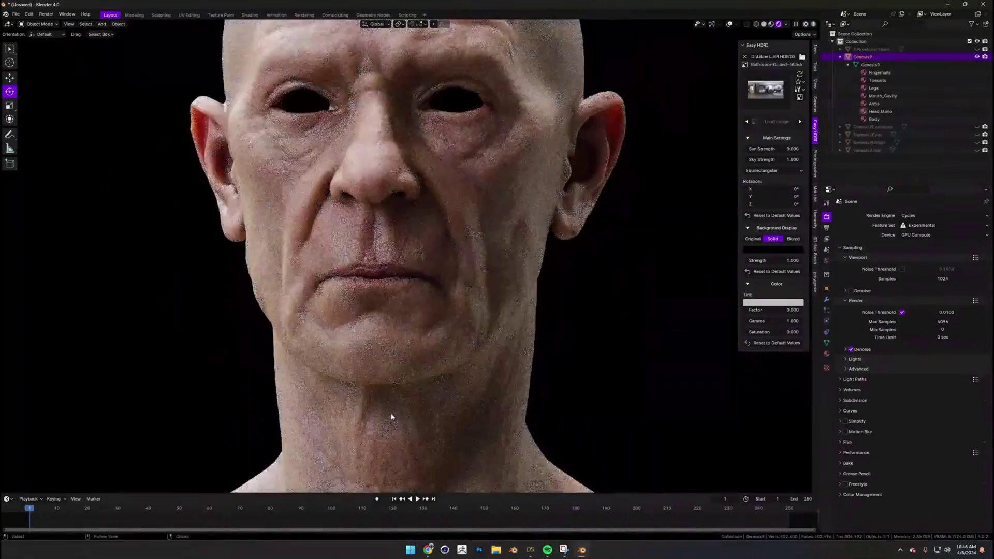
Step: Turn the lower Timeline area into a taller Shader Editor showing the Head Mario skin nodes
left_click(7, 499)
left_click(31, 463)
left_click_drag(243, 493, 421, 387)
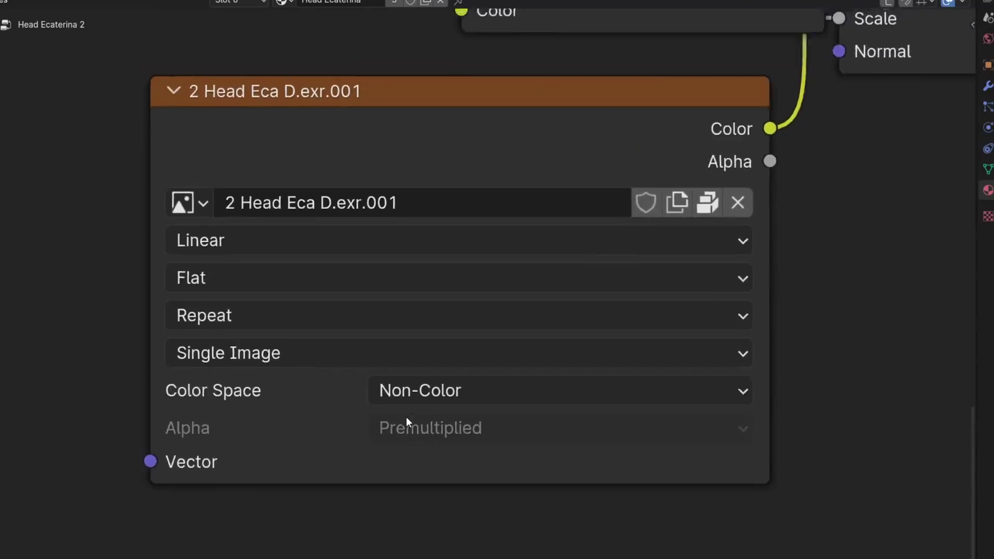
scroll(406, 417, "down", 3)
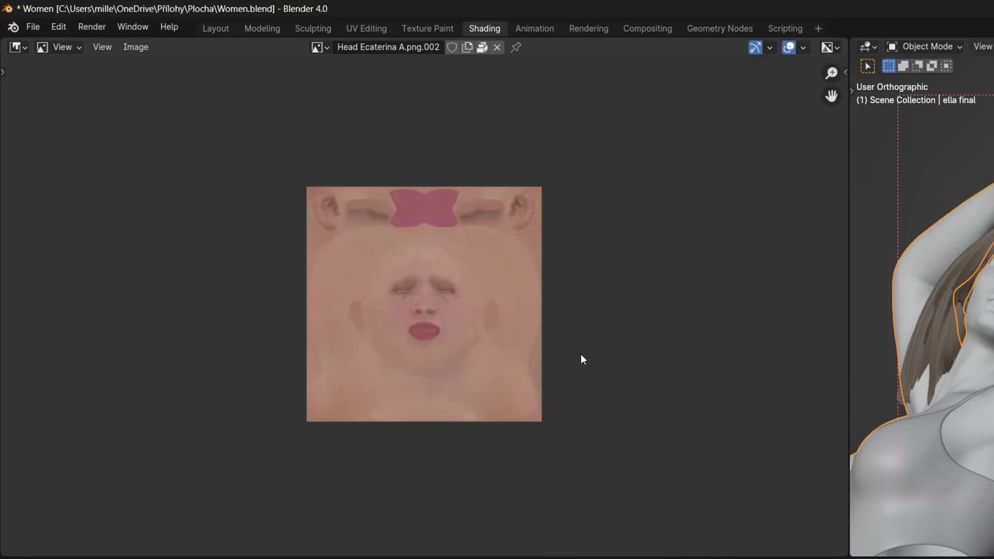
scroll(582, 357, "up", 4)
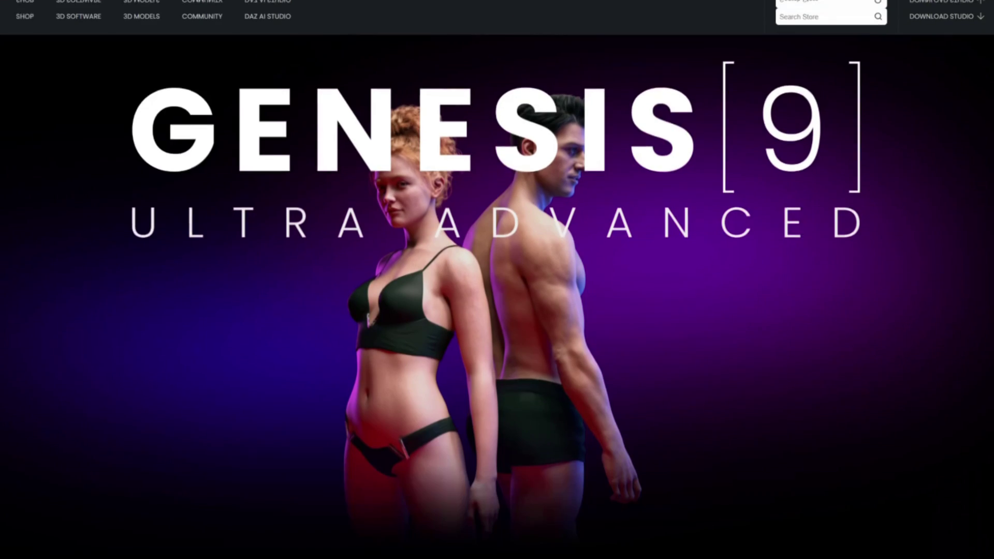
Step: Scroll down the Daz Genesis 9 page past the Michael 9 HD intro to the product grid
scroll(497, 280, "down", 4)
scroll(497, 279, "down", 15)
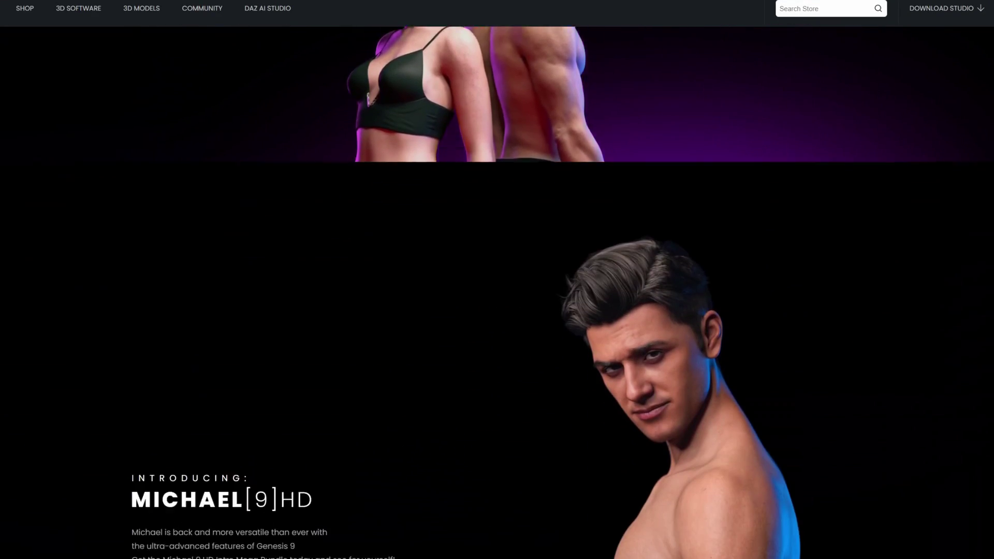
scroll(497, 279, "down", 12)
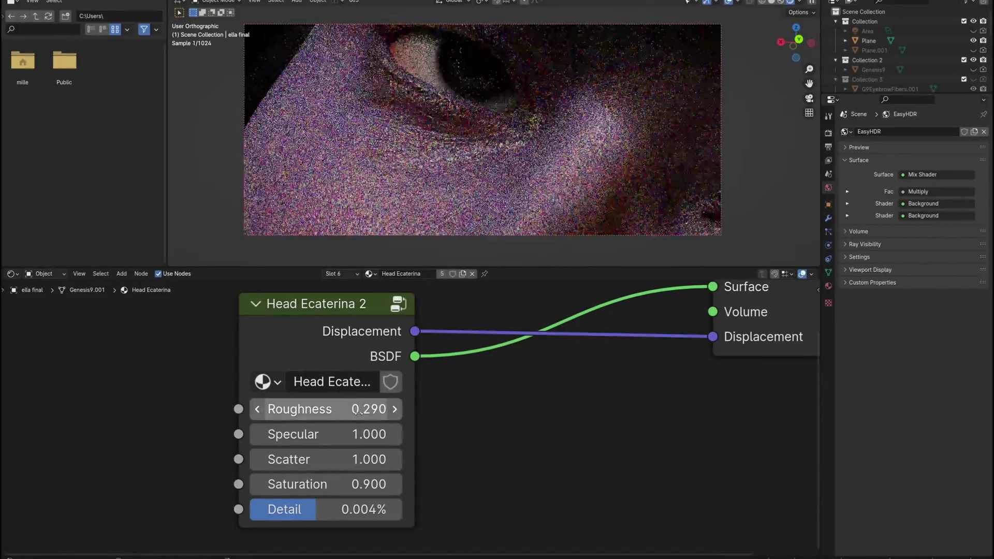
Step: Set the Head Ecaterina 2 skin to roughness 0.430, specular 0.820 and scatter 0.004, adjusting saturation too
left_click_drag(326, 409, 362, 409)
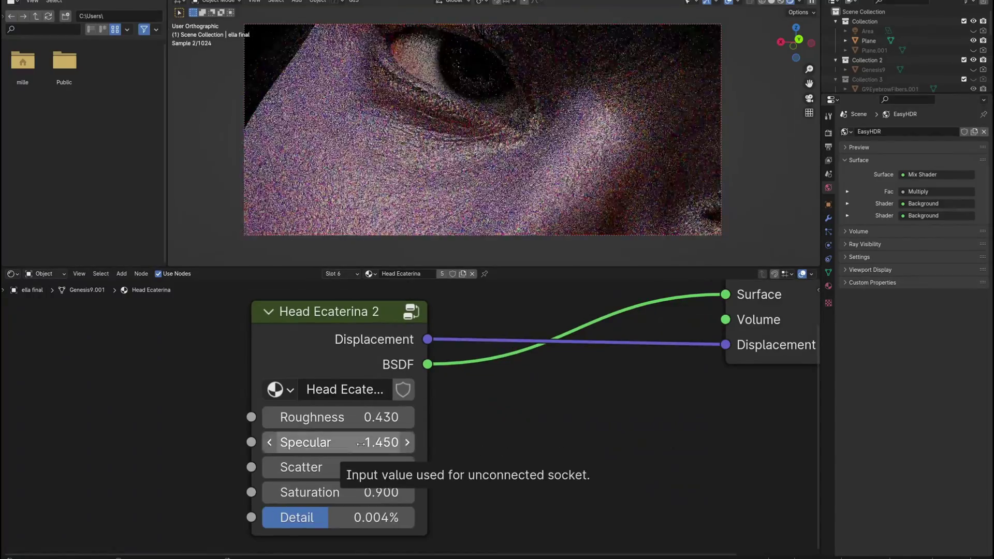
left_click_drag(339, 442, 362, 442)
left_click_drag(378, 467, 363, 467)
left_click_drag(363, 492, 385, 519)
Step: Link the Brightness/Contrast node to a new Group Input socket
scroll(537, 193, "down", 6)
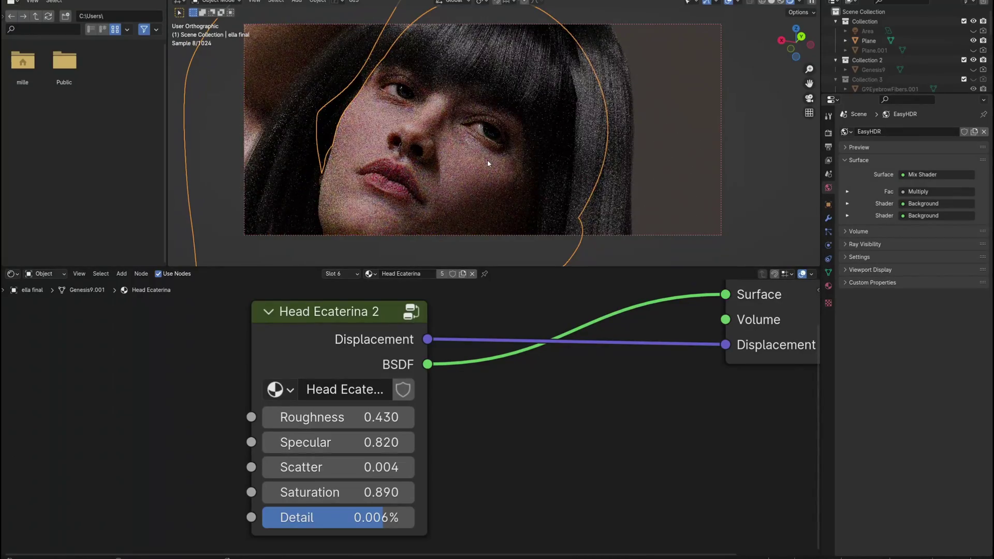
scroll(495, 158, "down", 3)
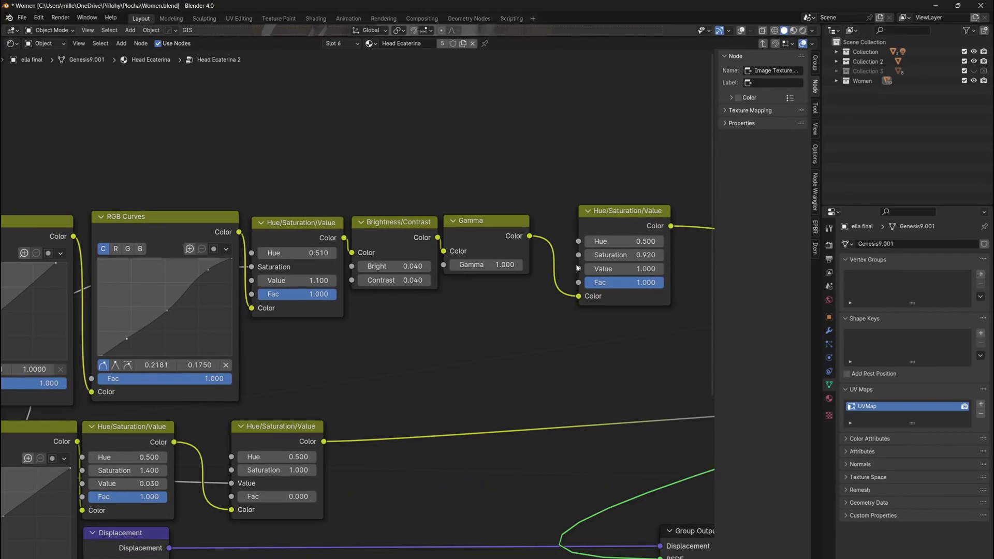
scroll(481, 267, "up", 2)
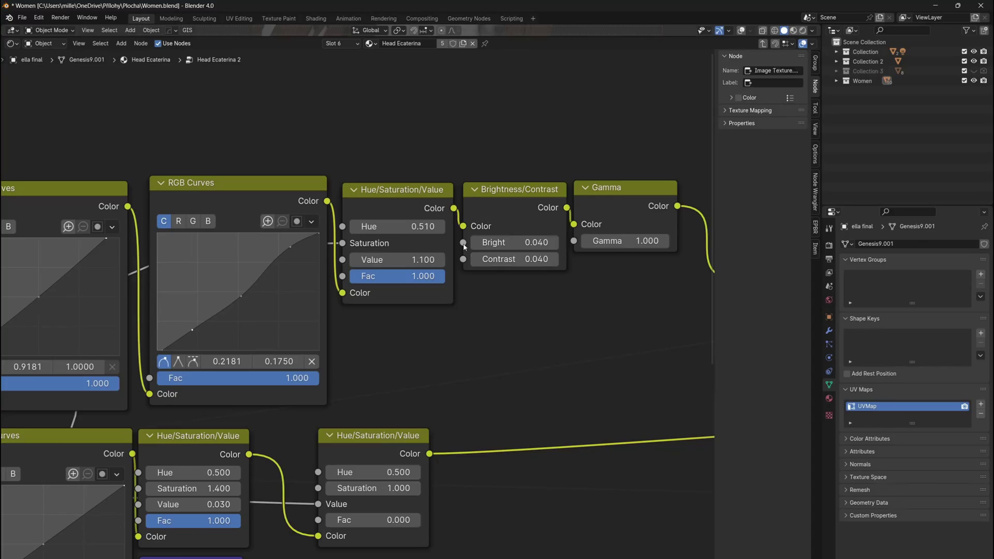
left_click_drag(570, 218, 61, 426)
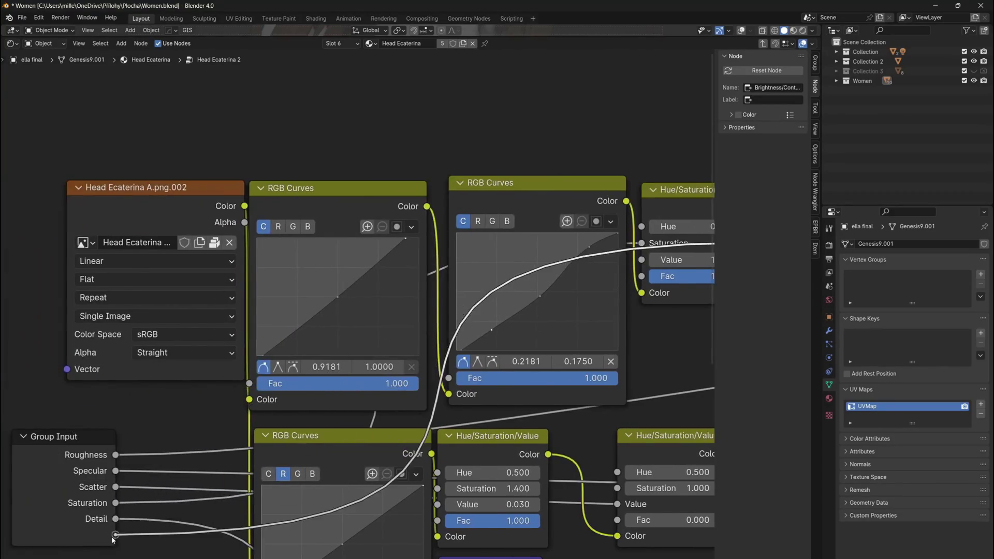
left_click_drag(113, 538, 115, 534)
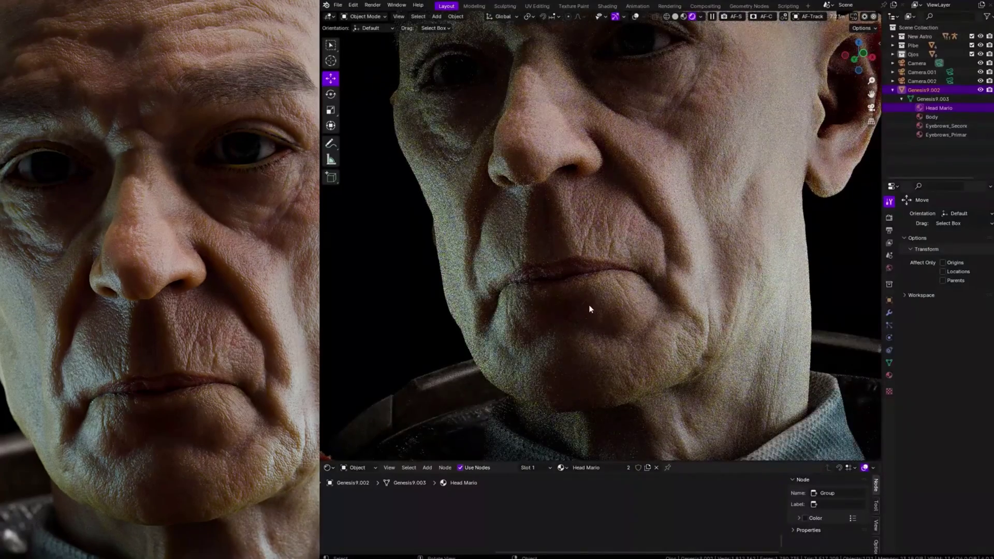
Step: Lower the Head Mario roughness to 0.400 and orbit the rendered face
scroll(589, 309, "up", 3)
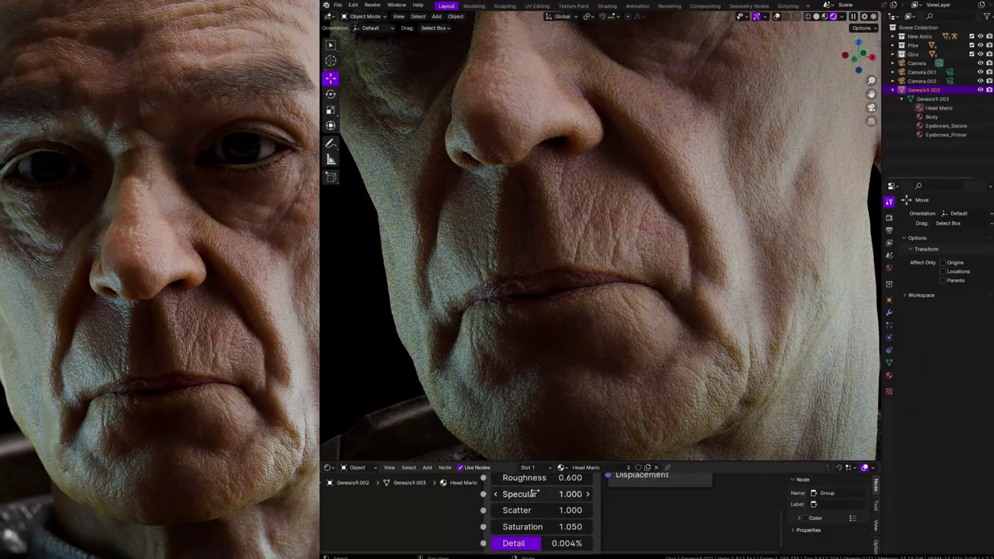
left_click(490, 493)
scroll(586, 275, "down", 3)
middle_click_drag(701, 256, 684, 275)
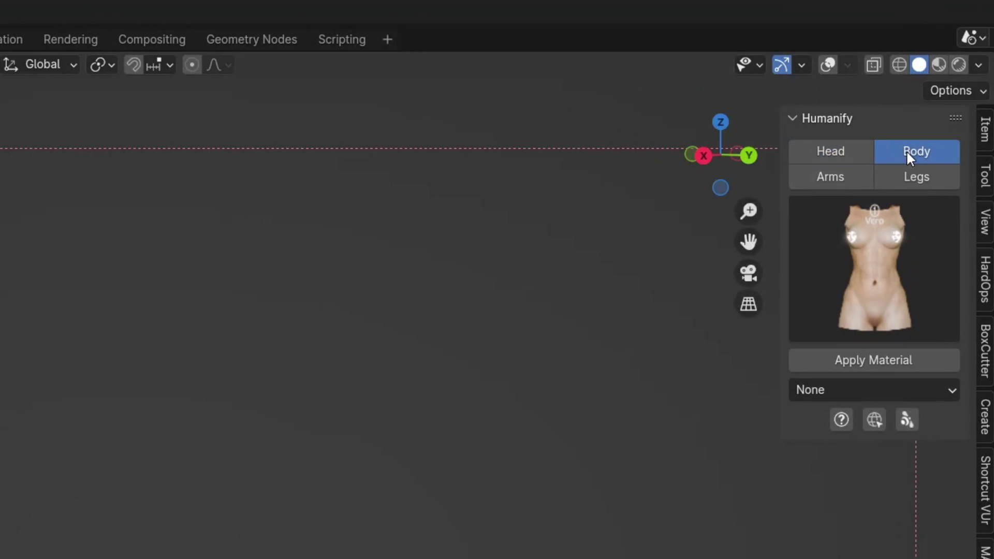
Step: Browse the Humanify arm and leg skin preset galleries
left_click(859, 175)
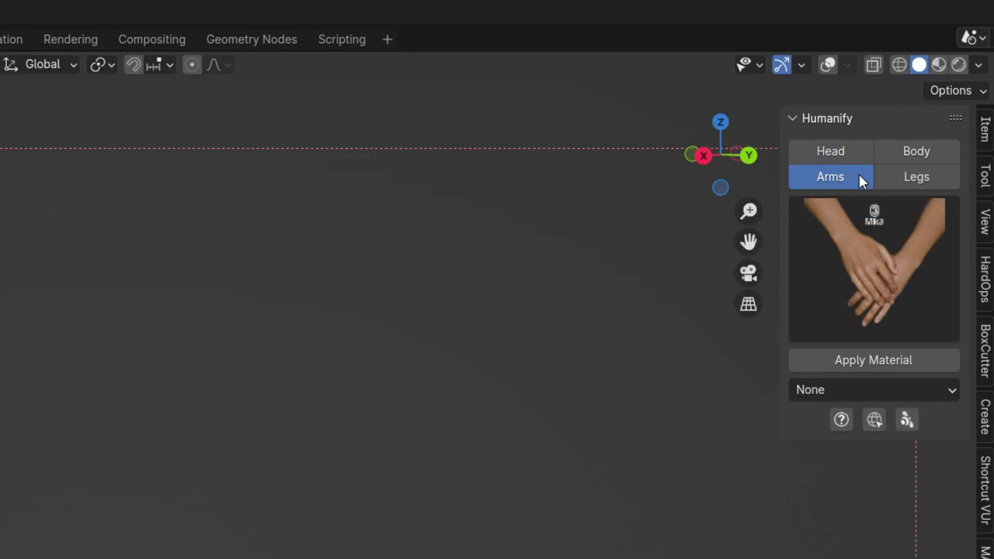
left_click(888, 176)
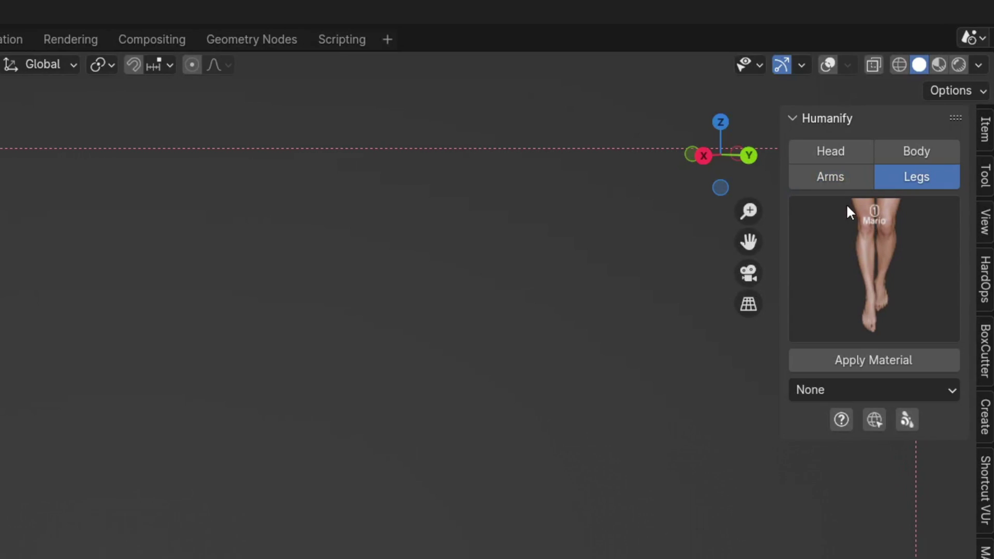
left_click(888, 247)
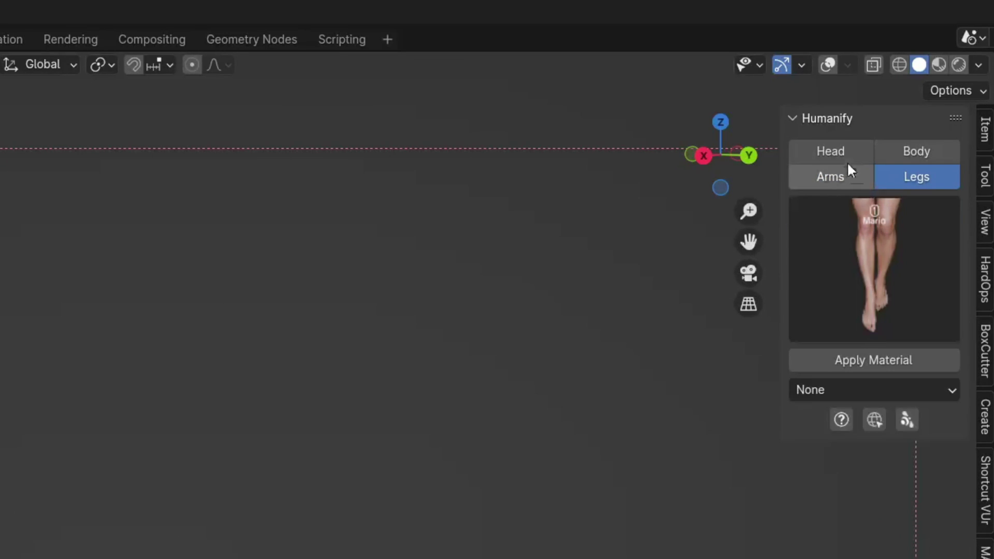
left_click(838, 152)
left_click(831, 177)
left_click(872, 299)
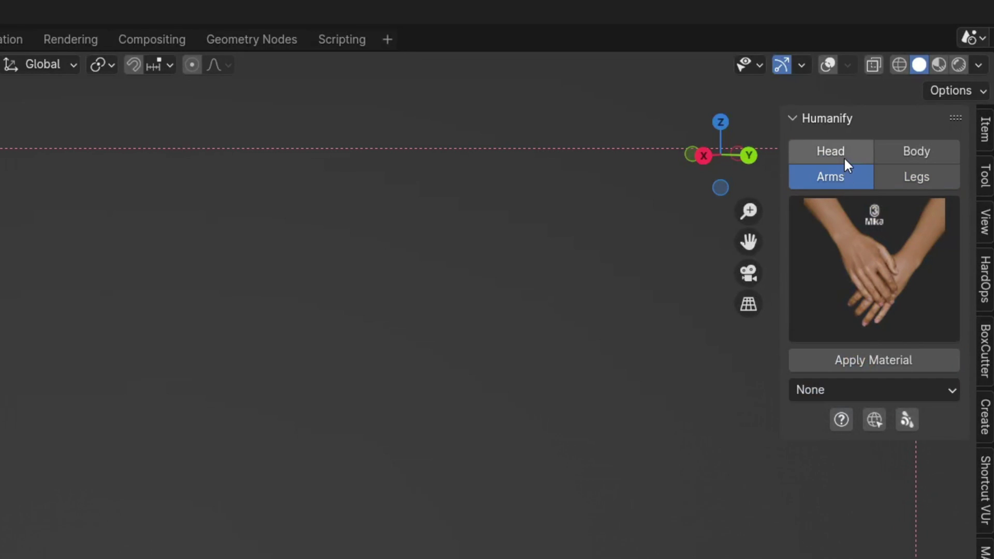
Step: Switch Humanify to Head presets and choose the Vero head skin
left_click(844, 157)
left_click(855, 266)
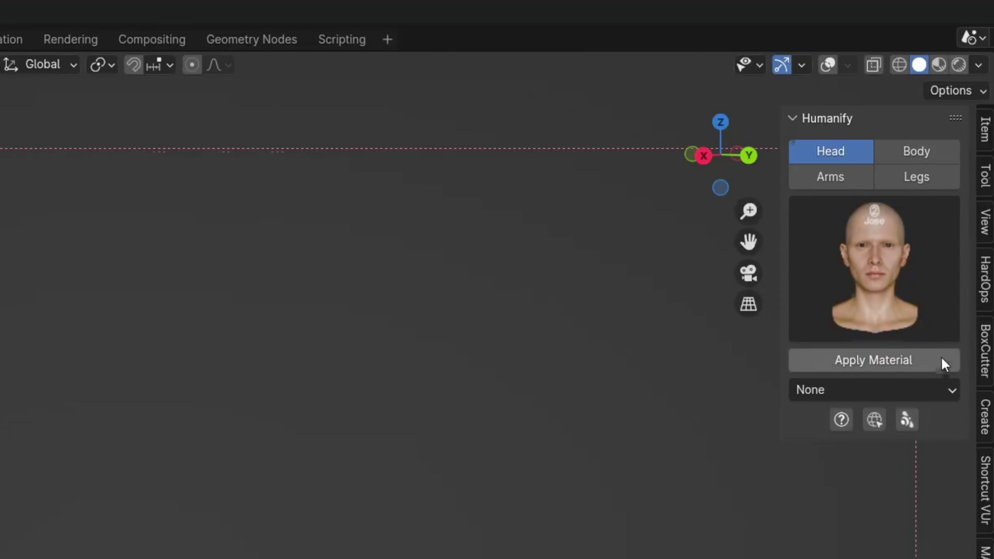
left_click(906, 390)
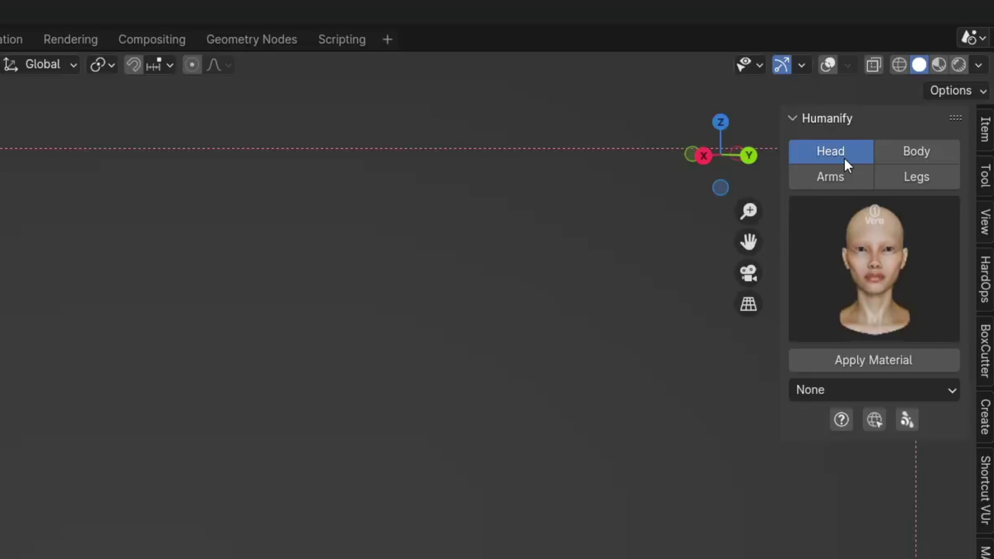
left_click(850, 165)
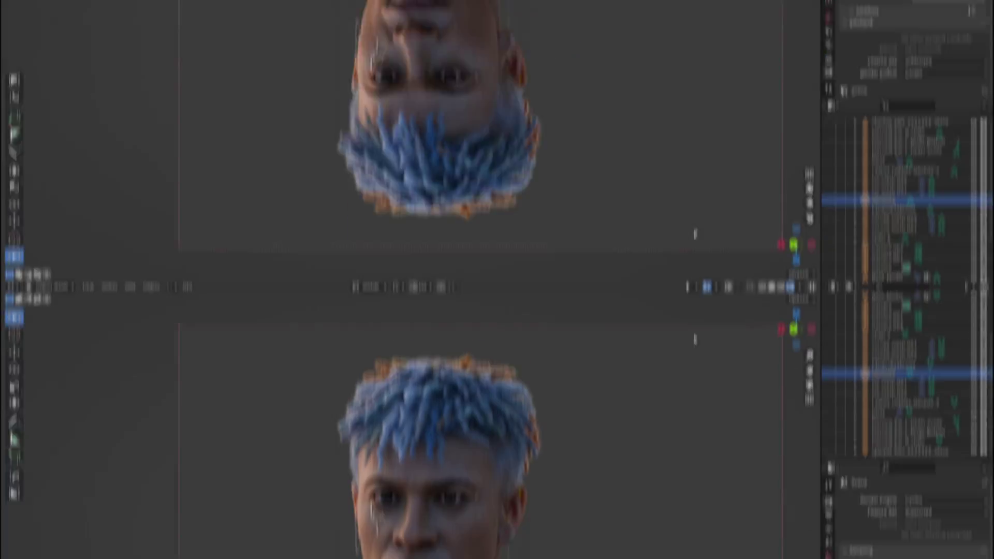
Step: Inspect the rendered Genesis 9 face from several angles, then apply the Humanify skin material
middle_click_drag(565, 145, 541, 239)
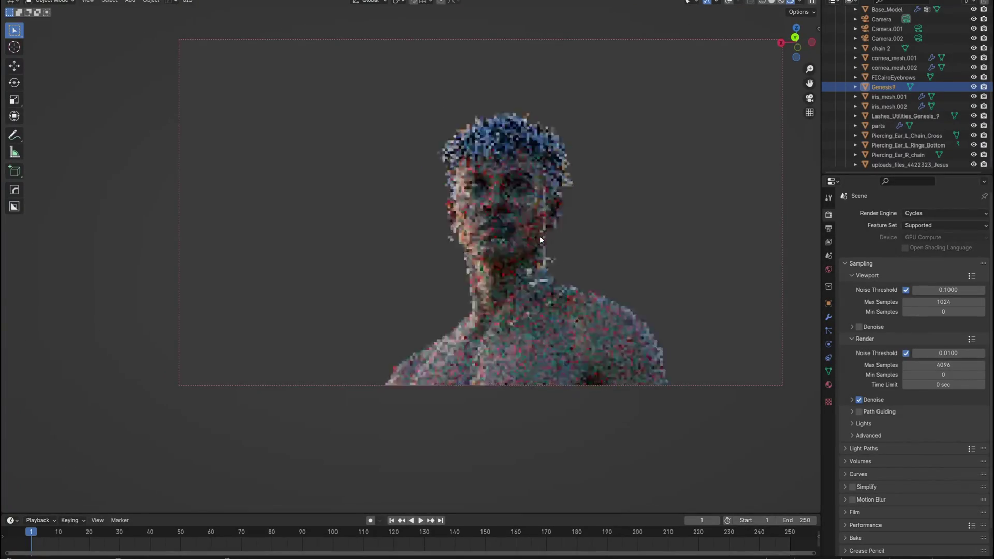
scroll(531, 161, "up", 6)
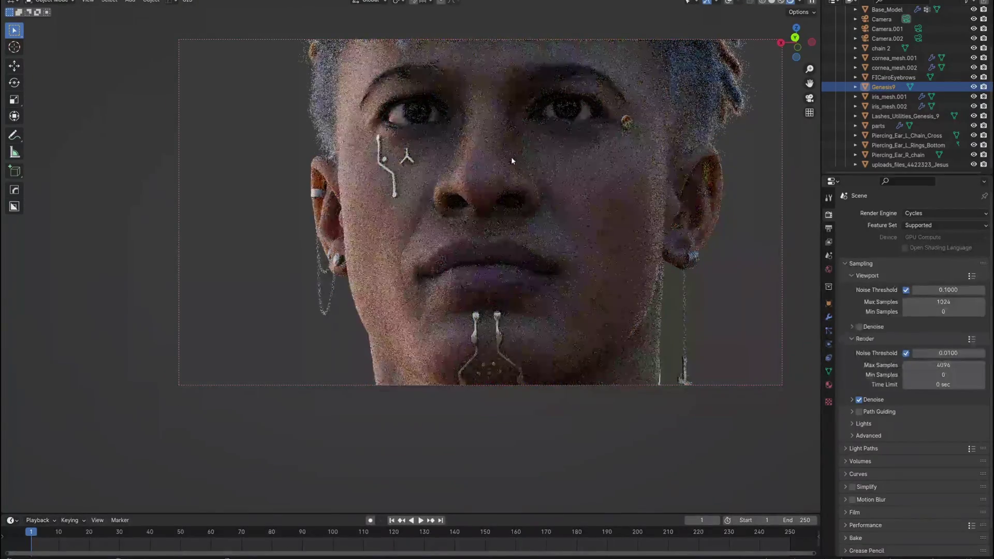
scroll(509, 156, "down", 3)
middle_click_drag(509, 156, 440, 166)
scroll(439, 167, "up", 8)
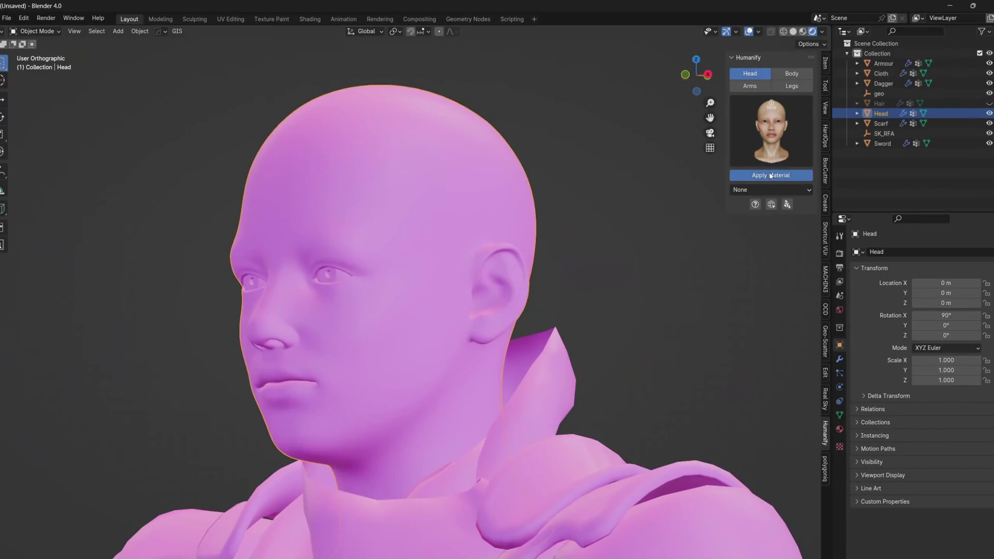
left_click(771, 175)
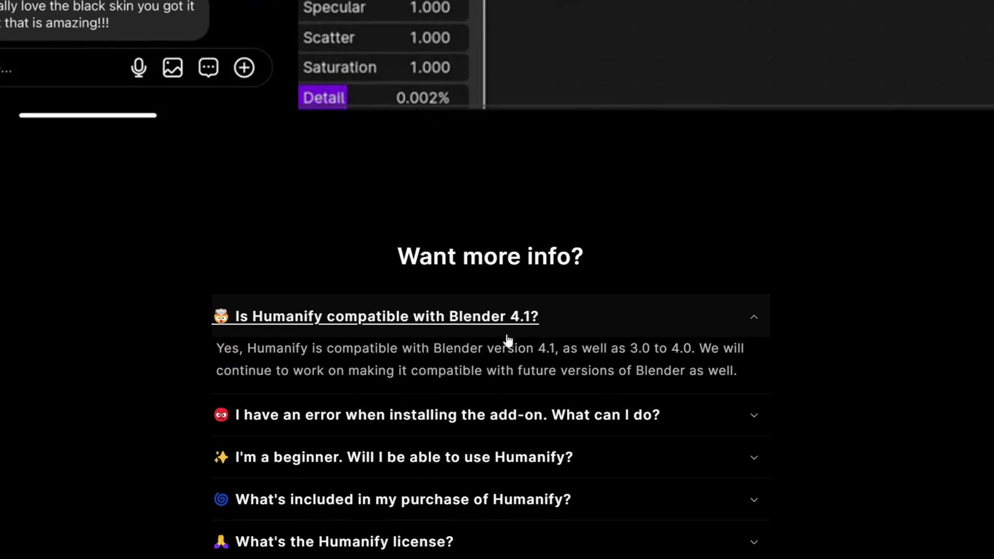
Step: Highlight the FAQ answer confirming Humanify works with Blender 4.1
left_click_drag(216, 349, 789, 349)
left_click(805, 343)
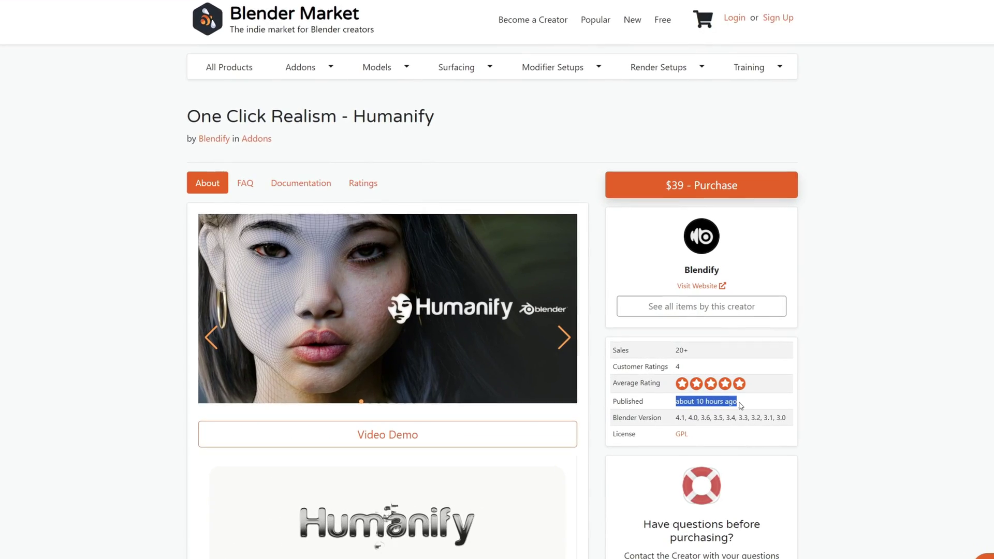
Step: Clear the selection and scroll through the $39 Humanify page's About section
left_click(741, 406)
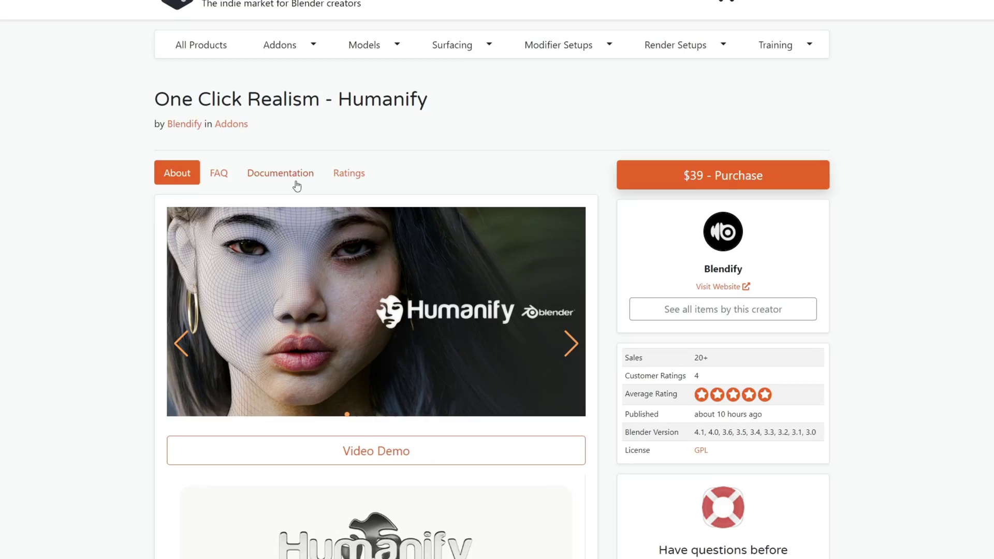
scroll(297, 186, "down", 10)
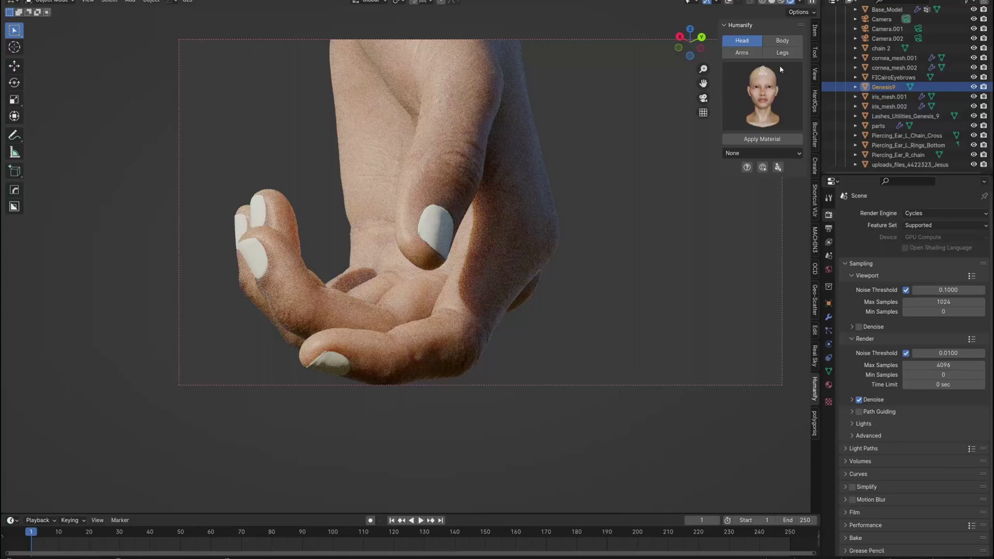
Step: Set the Humanify arm skin preset to Mika
left_click(742, 52)
left_click(763, 95)
left_click(466, 178)
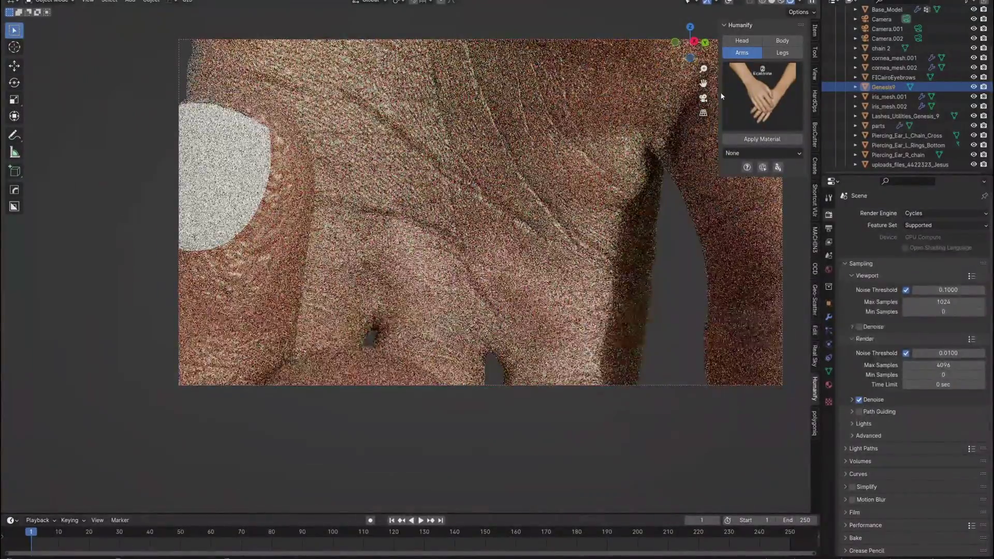
left_click(762, 95)
left_click(487, 167)
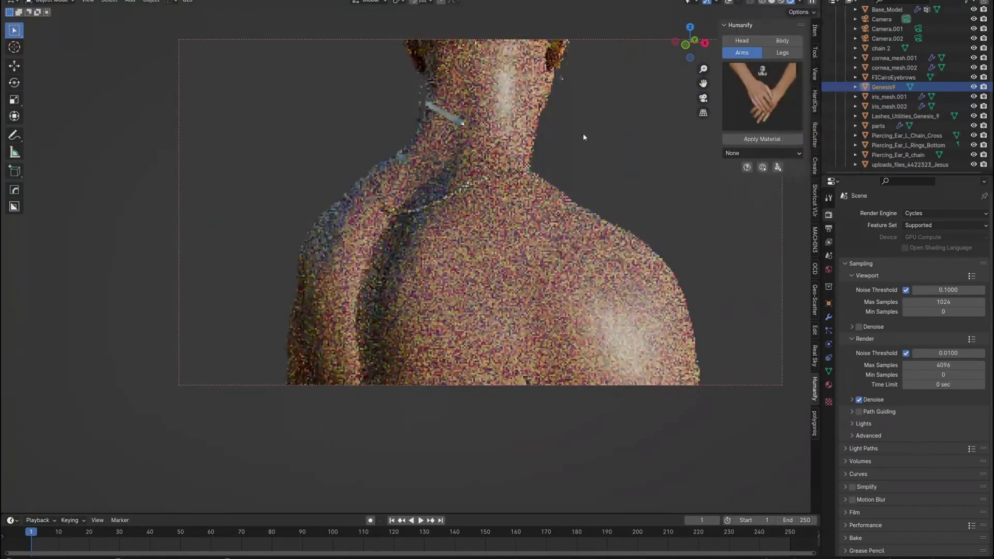
Step: Set the Humanify body skin preset to Mario
left_click(782, 41)
left_click(762, 88)
left_click(654, 161)
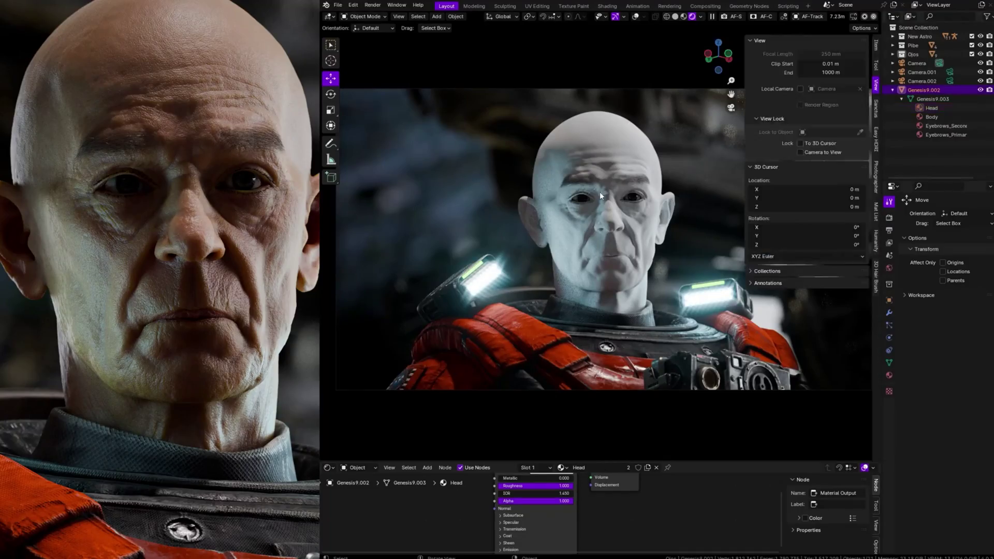
Step: Apply the Mario head material, hide the sidebar and zoom in on the wrinkled face
left_click(810, 148)
key("n")
scroll(583, 249, "up", 6)
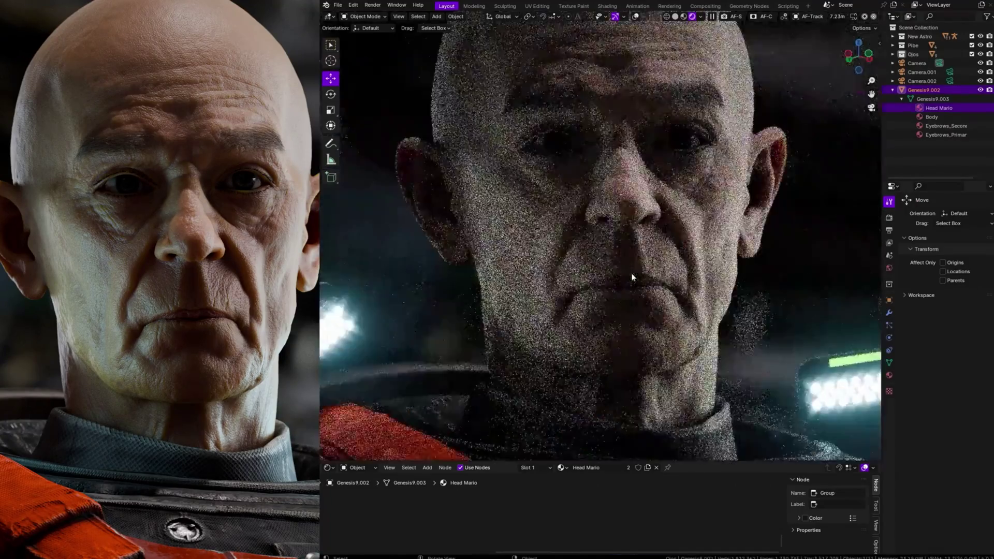
scroll(679, 262, "up", 2)
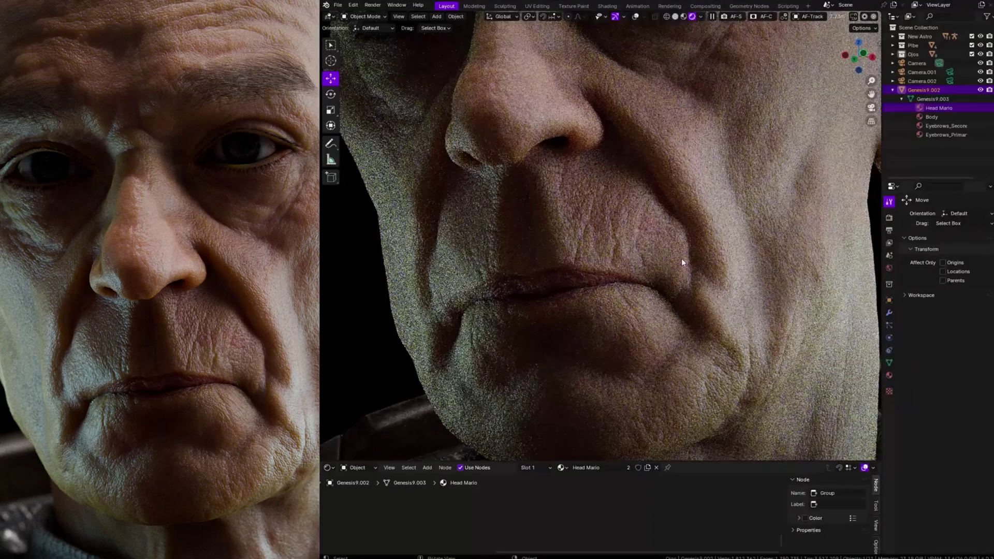